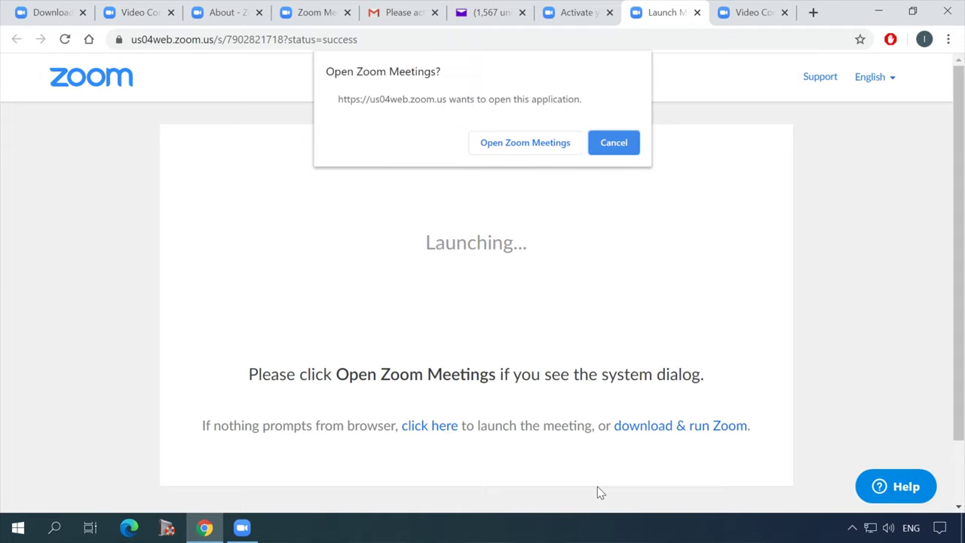
# Launch Zoom from Chrome, minimize the browser, and start a new meeting with computer audio
pyautogui.click(513, 148)
pyautogui.click(879, 12)
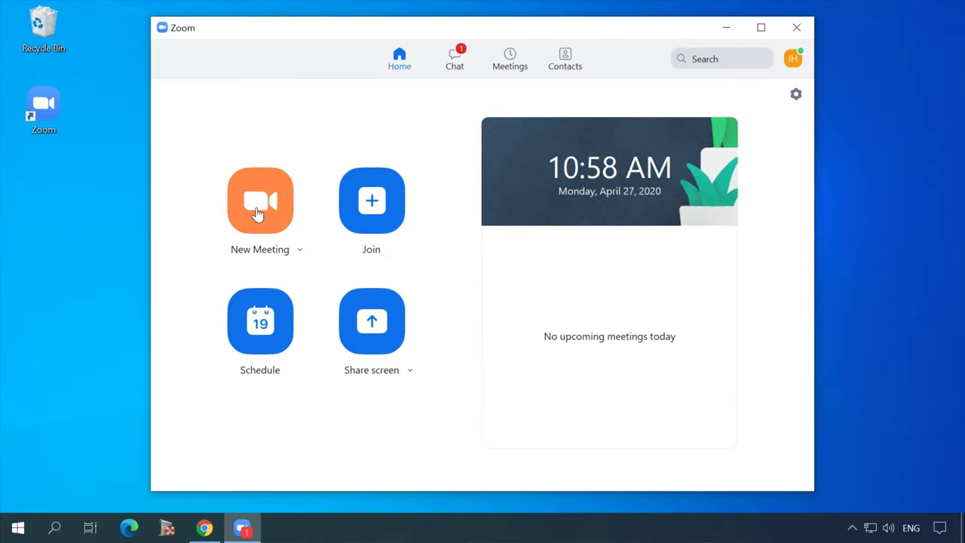
pyautogui.click(299, 251)
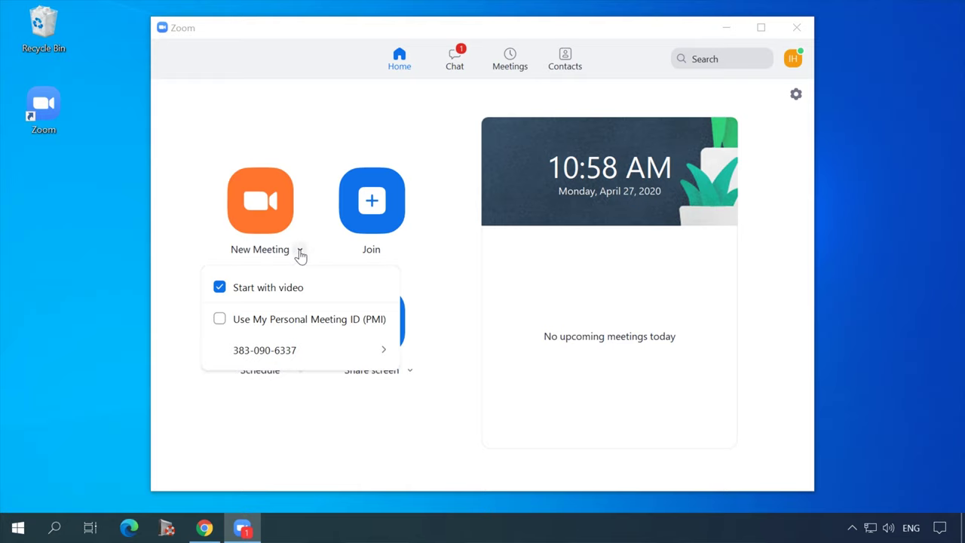
pyautogui.click(315, 154)
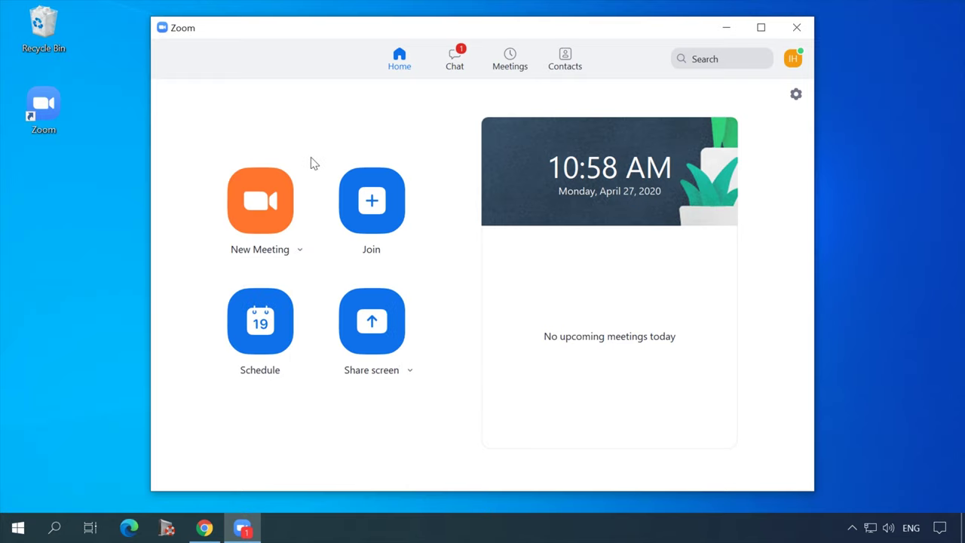
pyautogui.click(260, 203)
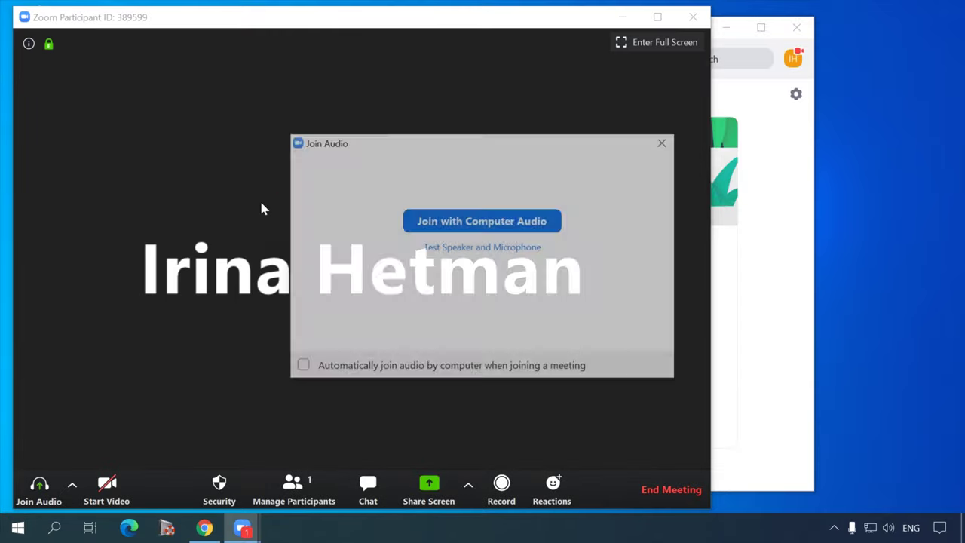
pyautogui.click(419, 224)
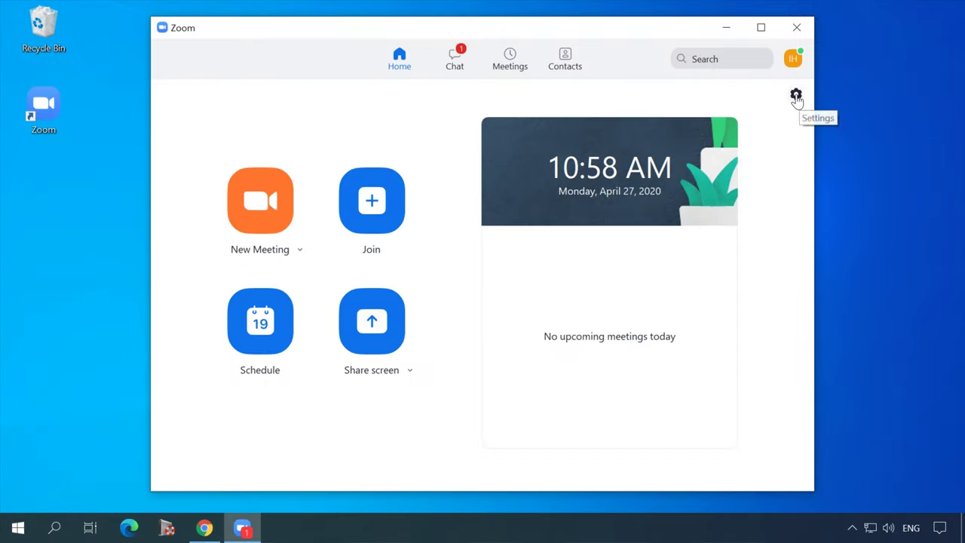
pyautogui.click(796, 96)
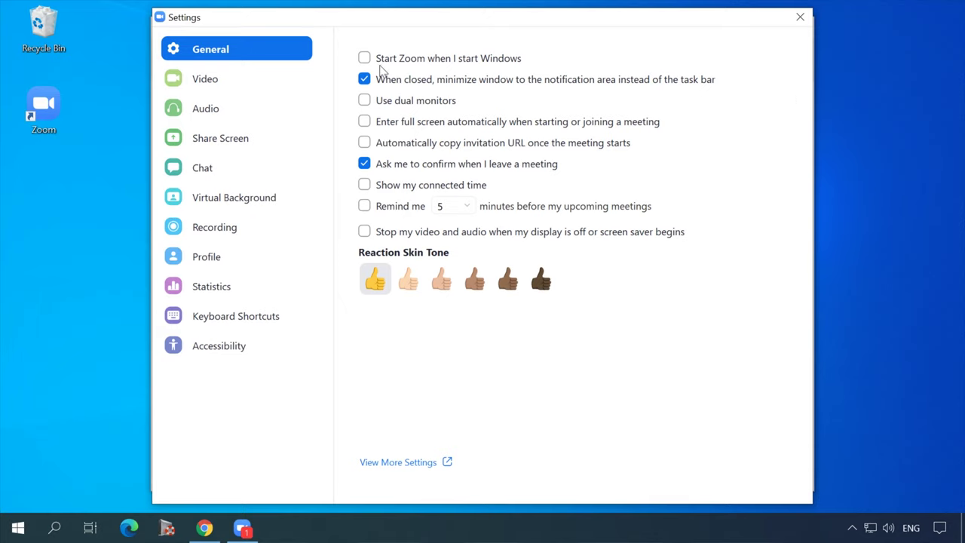
pyautogui.click(267, 85)
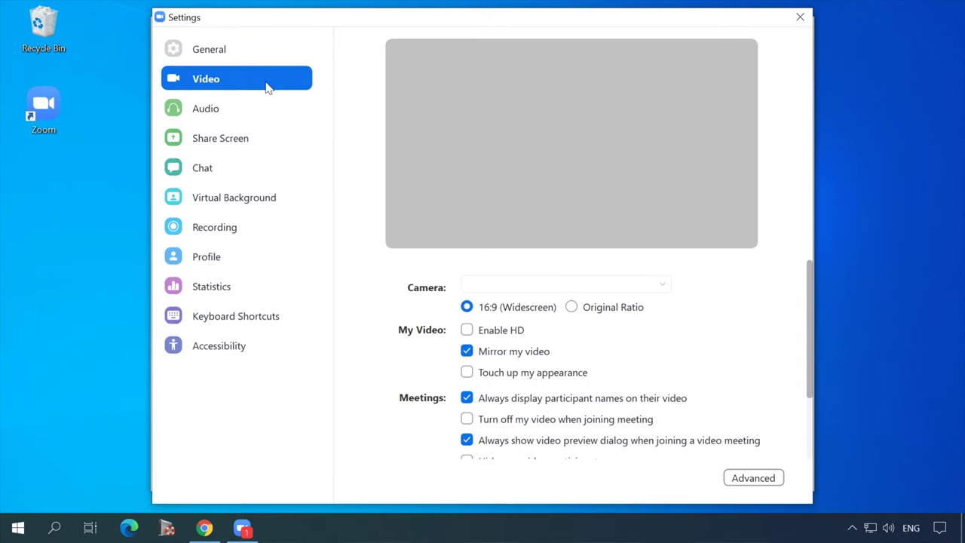
pyautogui.click(259, 114)
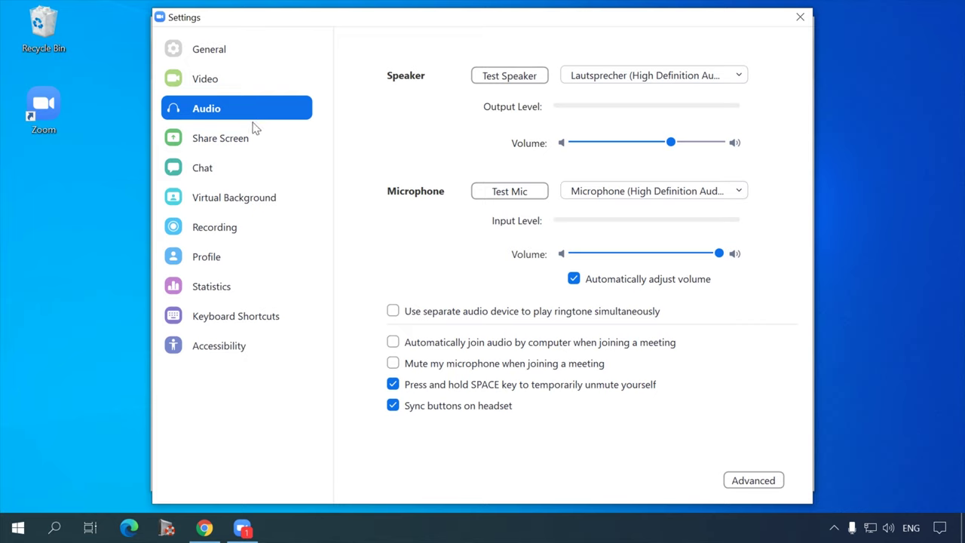
pyautogui.click(253, 139)
pyautogui.click(242, 163)
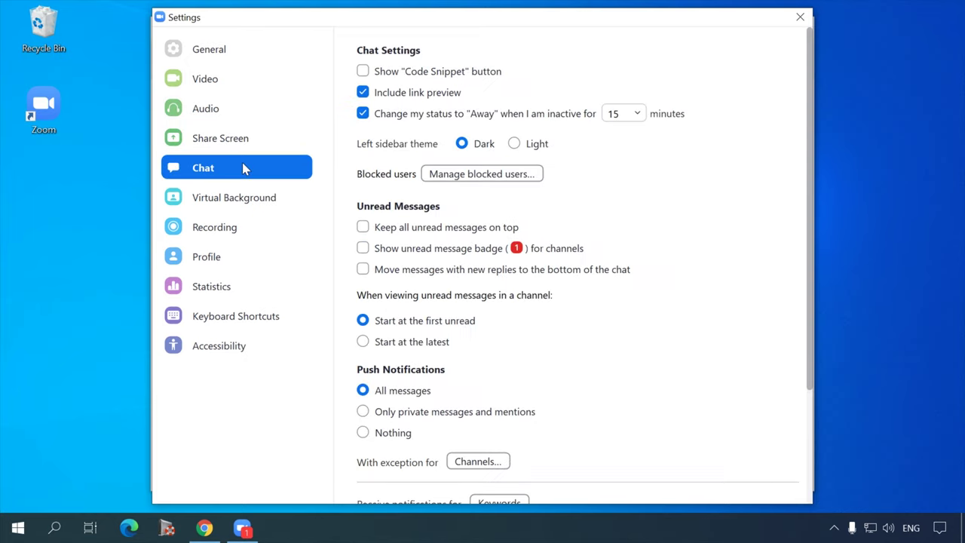
pyautogui.click(242, 200)
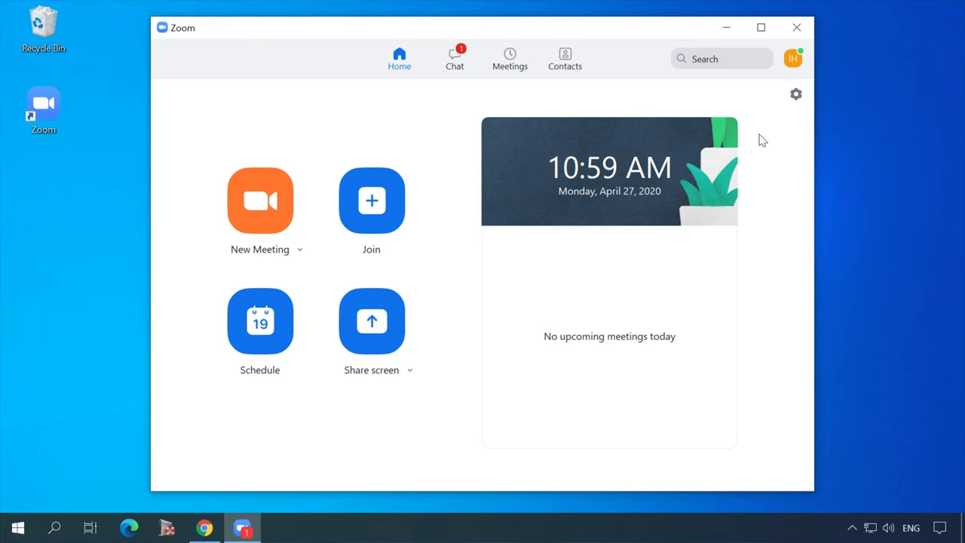
# Start a new meeting on computer audio and show the participants list
pyautogui.click(257, 208)
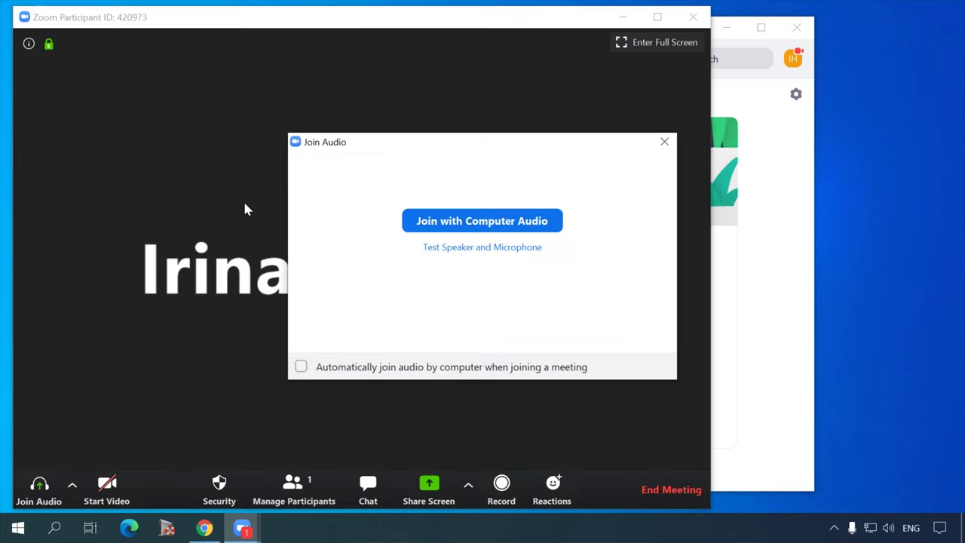
pyautogui.click(451, 219)
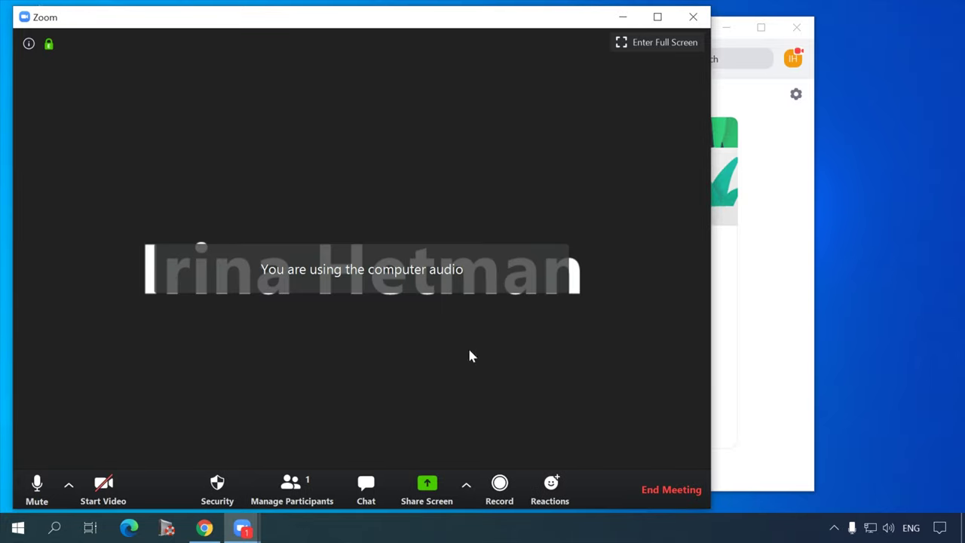
pyautogui.click(294, 483)
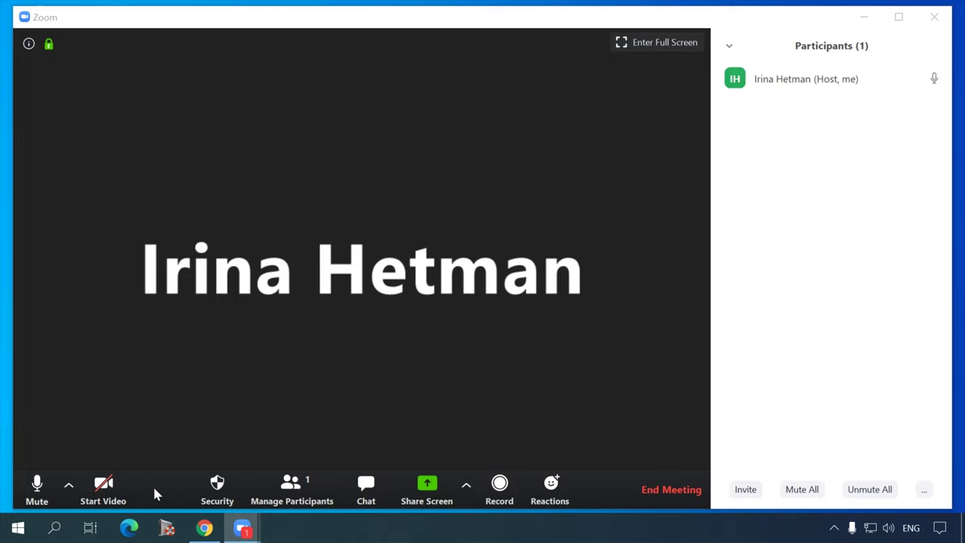
# Toggle the microphone mute twice, then list the microphone and speaker choices
pyautogui.click(35, 490)
pyautogui.click(36, 507)
pyautogui.click(34, 503)
pyautogui.click(59, 494)
pyautogui.click(68, 490)
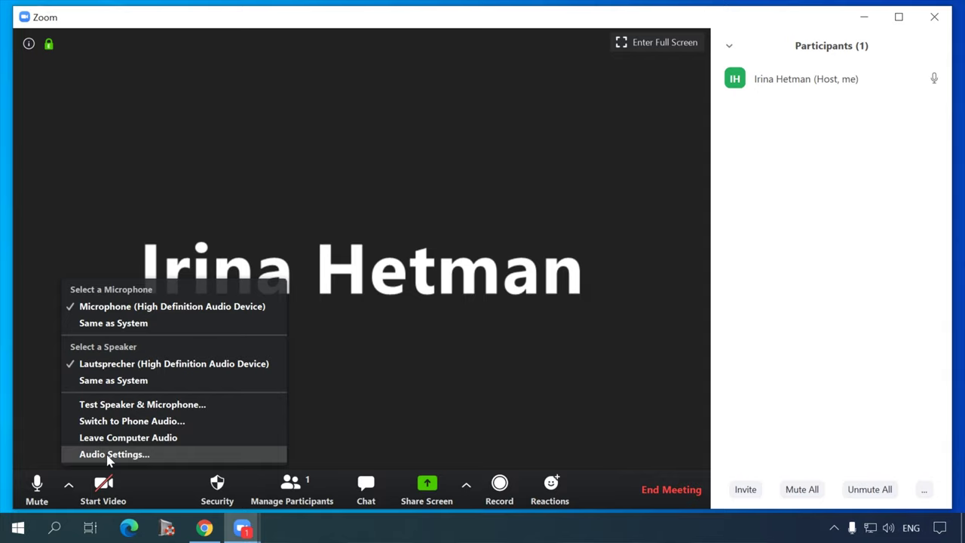
# Close the audio menu, try Start Video, and dismiss the no-camera warning
pyautogui.click(146, 497)
pyautogui.click(102, 488)
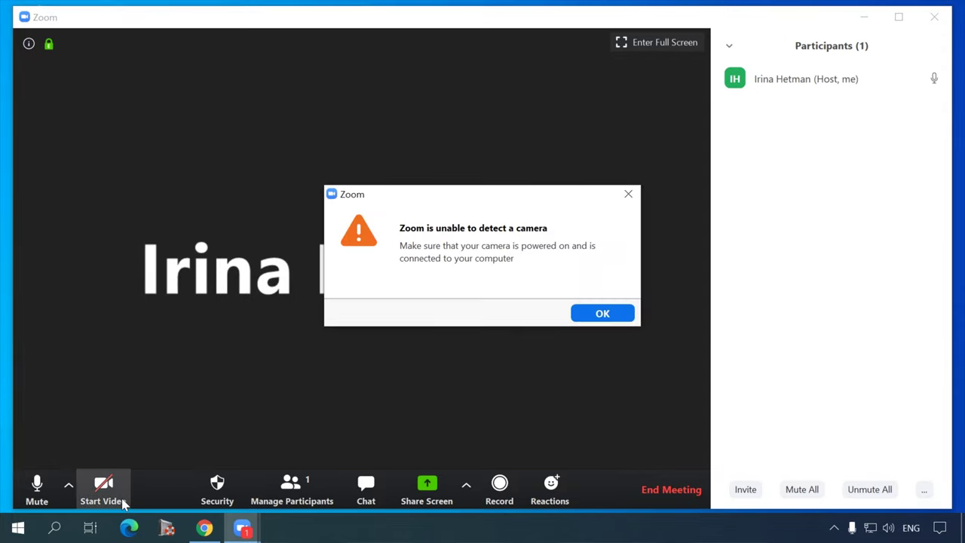
pyautogui.click(599, 314)
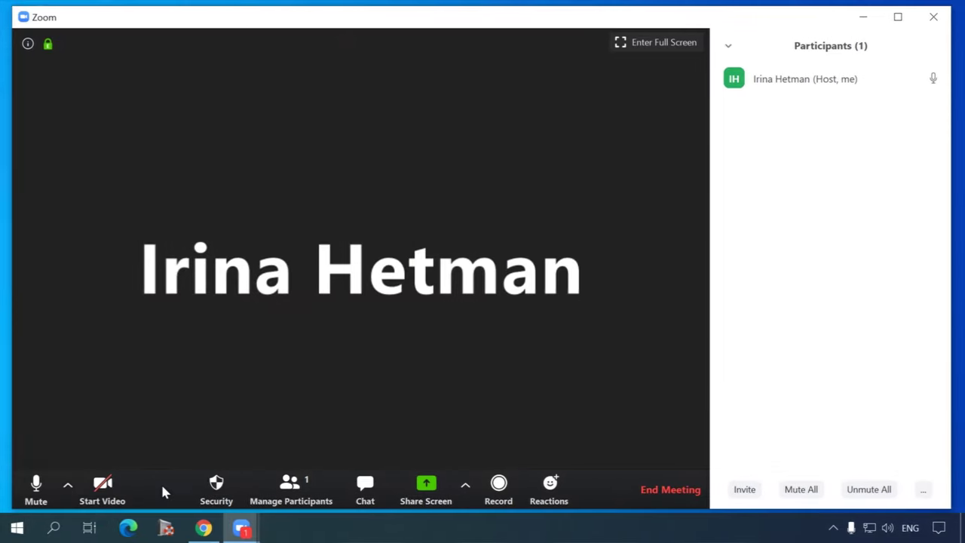
# Browse the Advanced and Files share tabs, then share the whole Screen from Basic
pyautogui.click(424, 490)
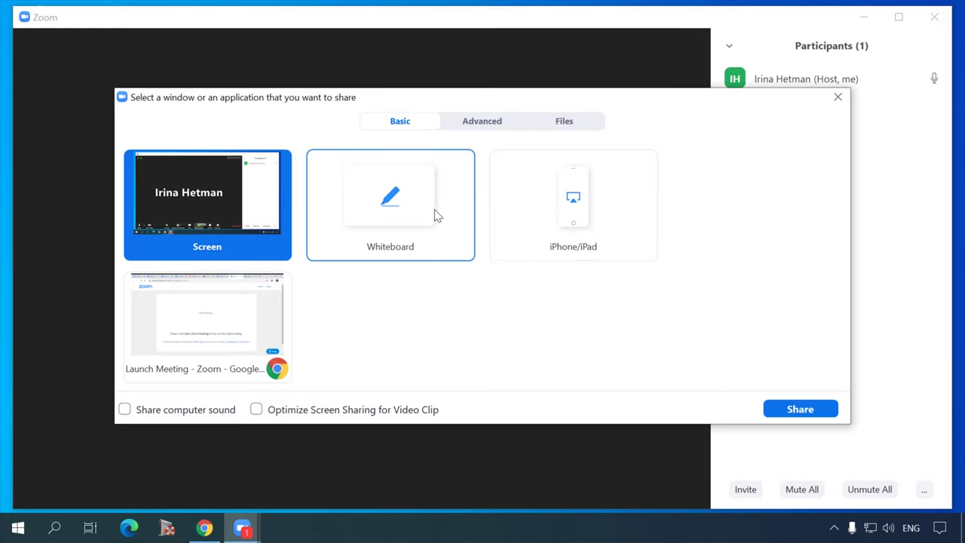
pyautogui.click(488, 123)
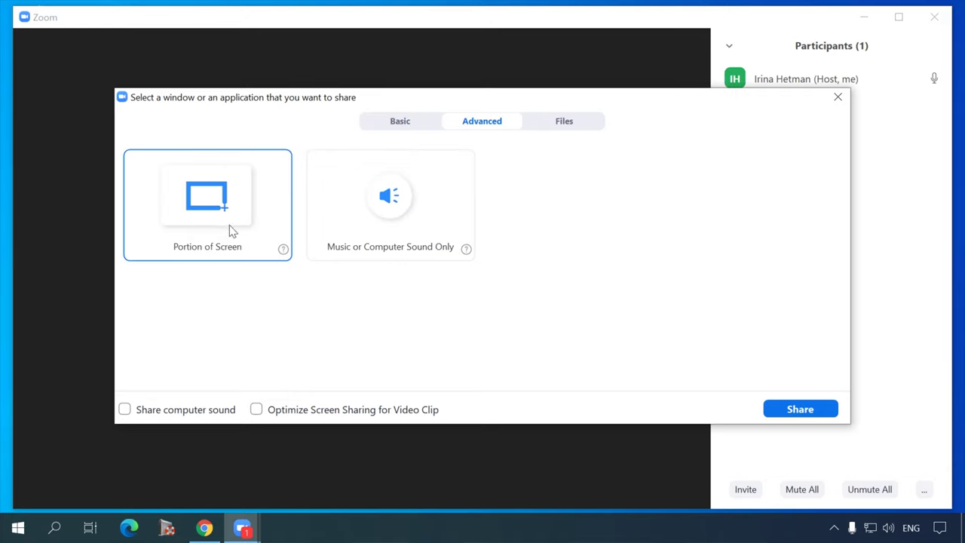
pyautogui.click(568, 127)
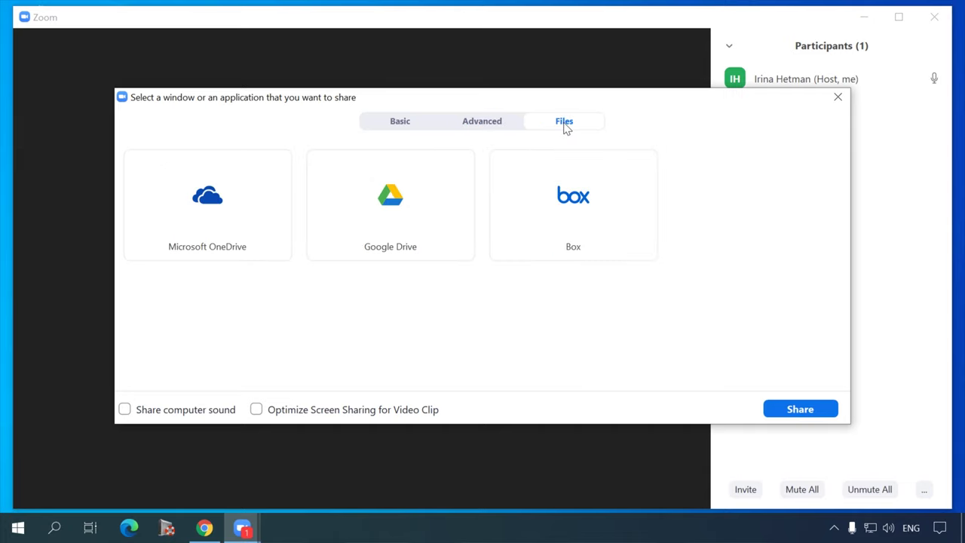
pyautogui.click(400, 122)
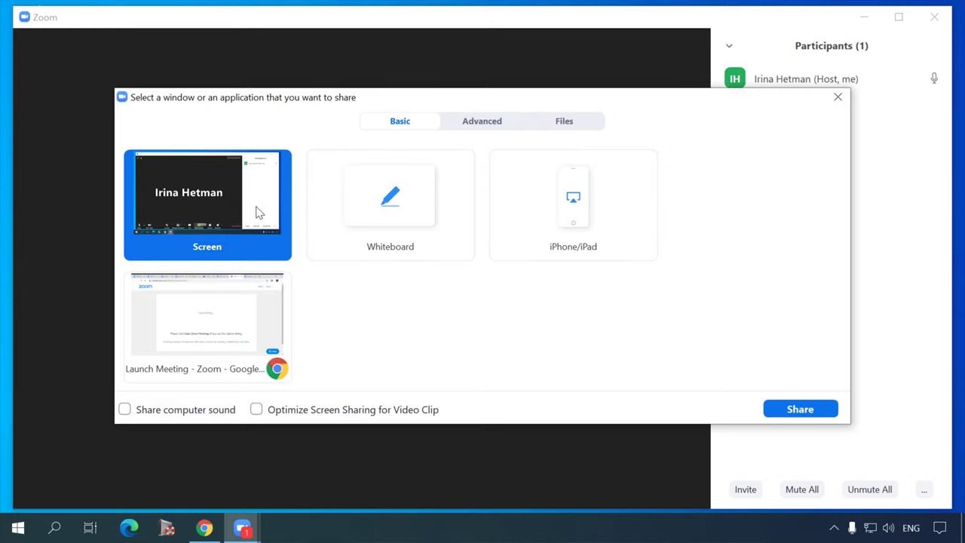
pyautogui.click(799, 409)
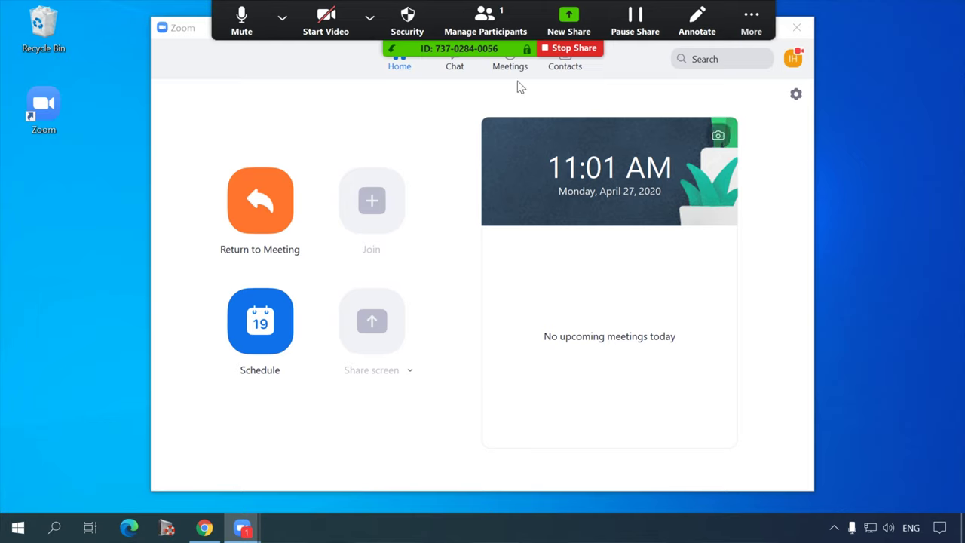
# Bring up the annotation tools and draw a straight line across the home window
pyautogui.click(369, 16)
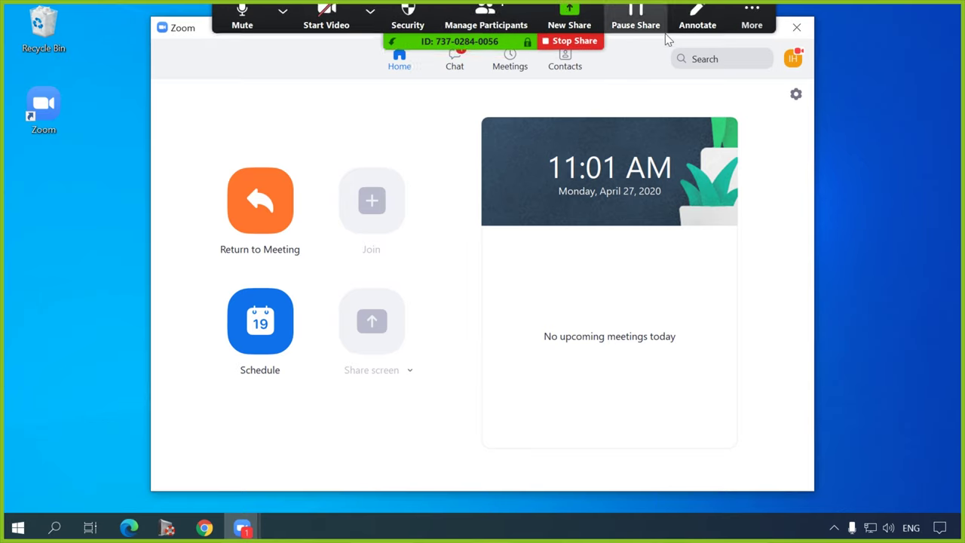
pyautogui.click(751, 15)
pyautogui.click(697, 16)
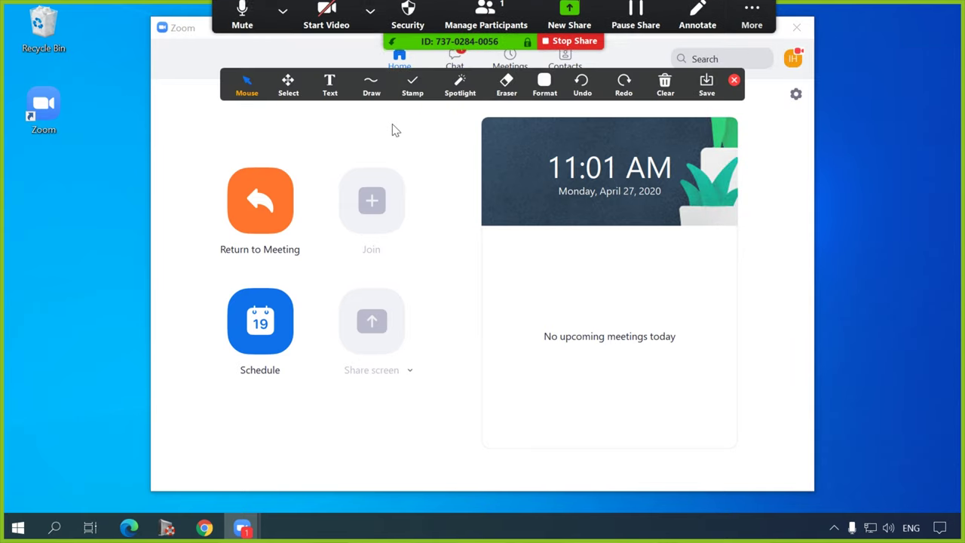
pyautogui.click(370, 85)
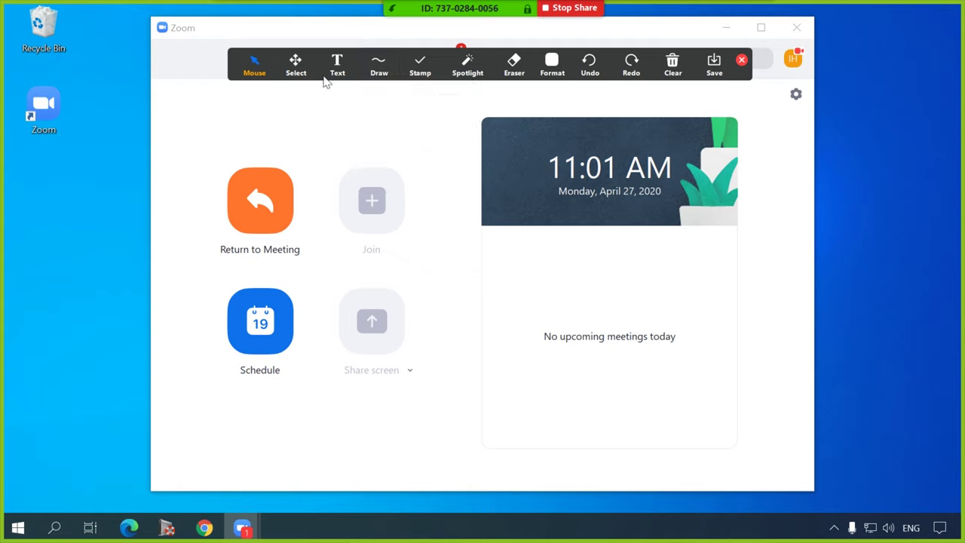
pyautogui.click(375, 70)
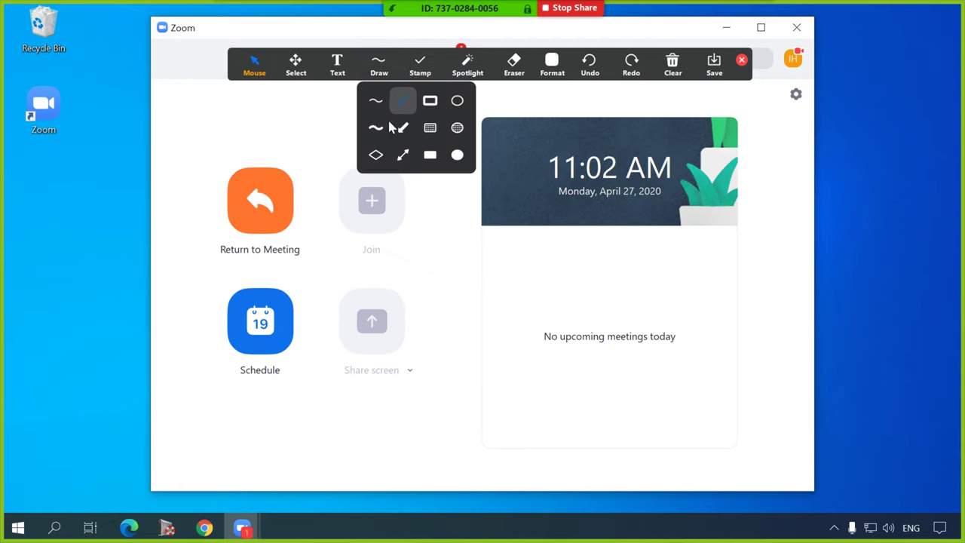
pyautogui.click(402, 100)
pyautogui.moveTo(304, 120)
pyautogui.mouseDown()
pyautogui.moveTo(435, 166)
pyautogui.moveTo(535, 307)
pyautogui.mouseUp()
# Draw an arrow right of the window, then erase both the arrow and the line
pyautogui.click(379, 66)
pyautogui.click(403, 125)
pyautogui.moveTo(767, 352); pyautogui.dragTo(843, 199)
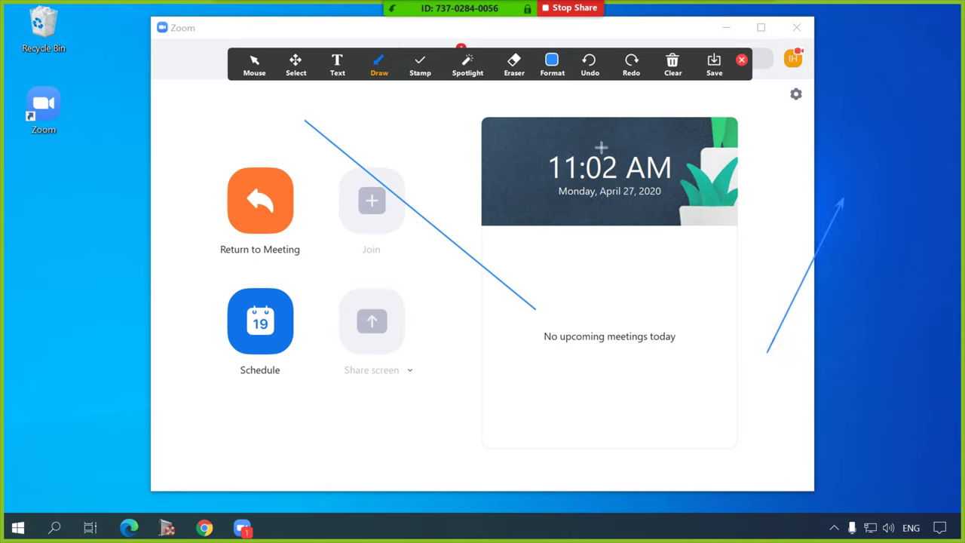
pyautogui.click(516, 67)
pyautogui.click(537, 306)
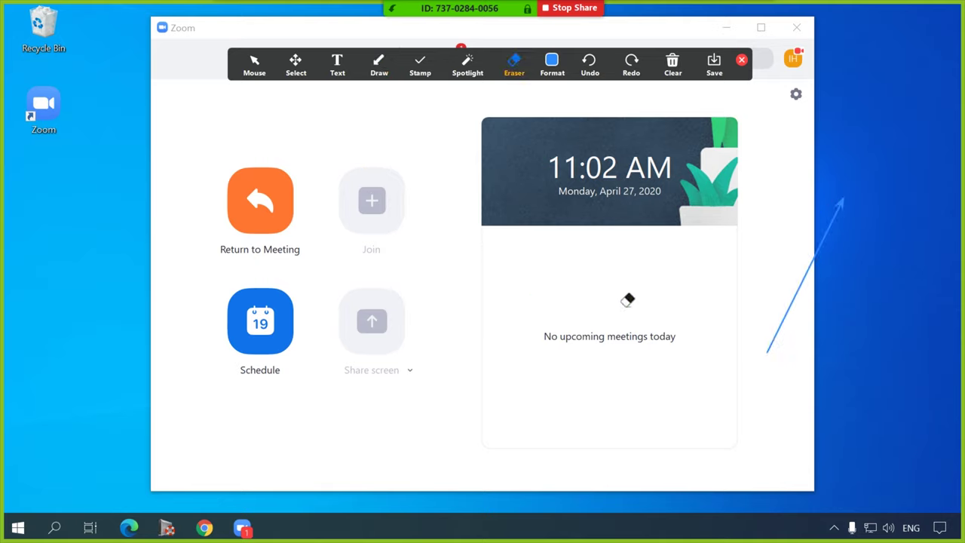
pyautogui.click(801, 260)
# Open the Format options and place a text box above the Return to Meeting tile
pyautogui.click(552, 67)
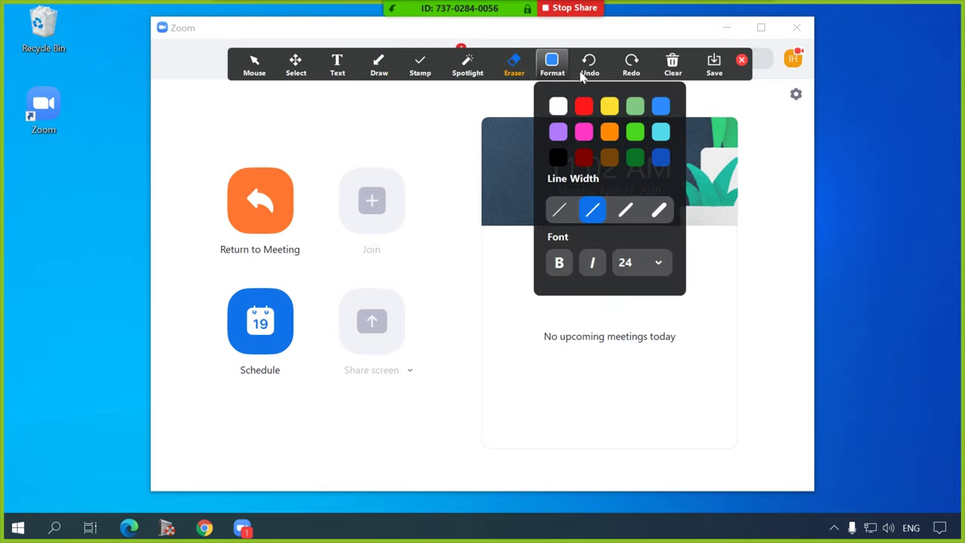
pyautogui.click(337, 66)
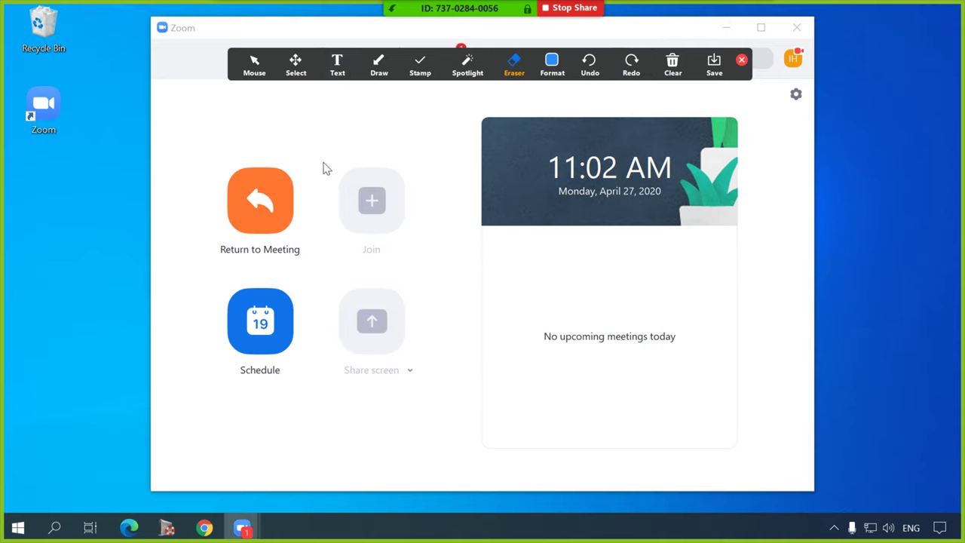
pyautogui.click(223, 125)
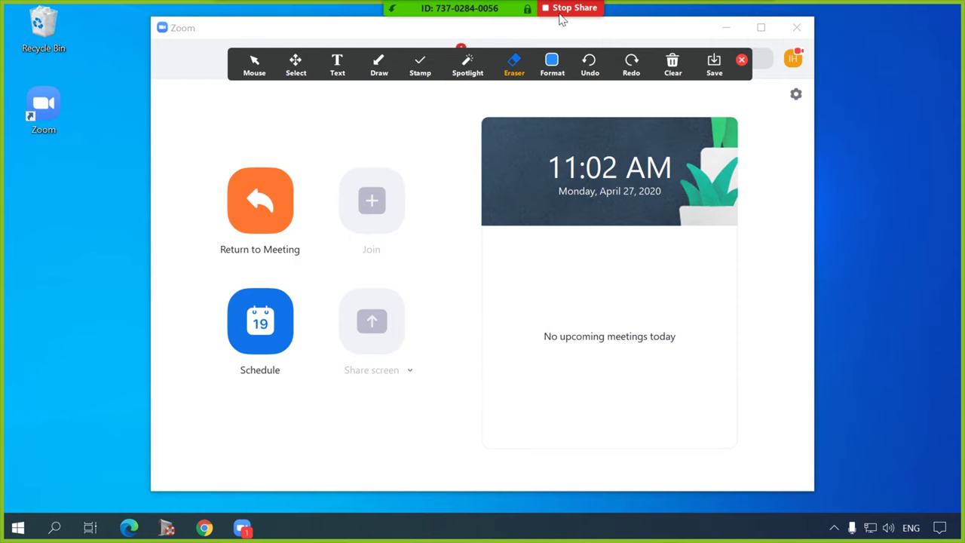
# Stop sharing, send 'Hi !' to Everyone in chat, and check the End Meeting option
pyautogui.click(571, 9)
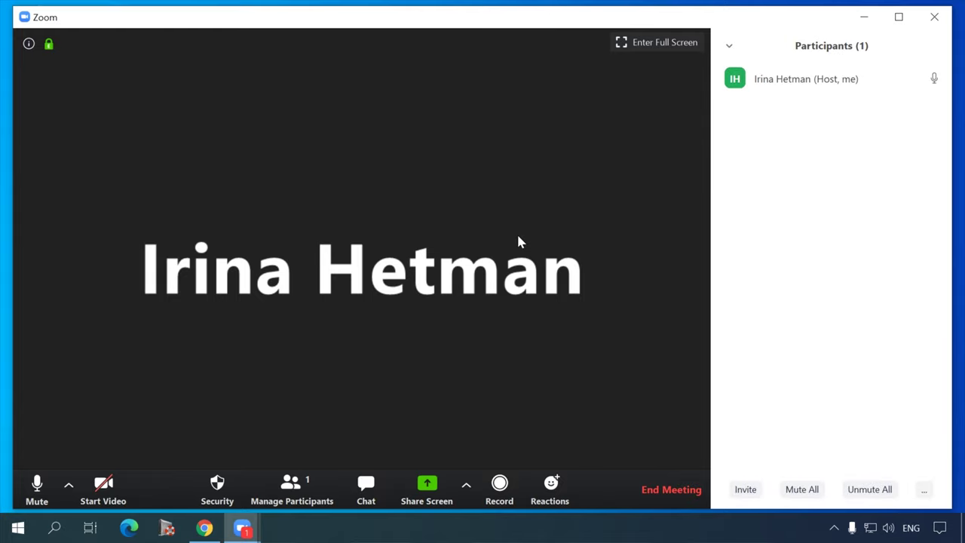
pyautogui.click(363, 488)
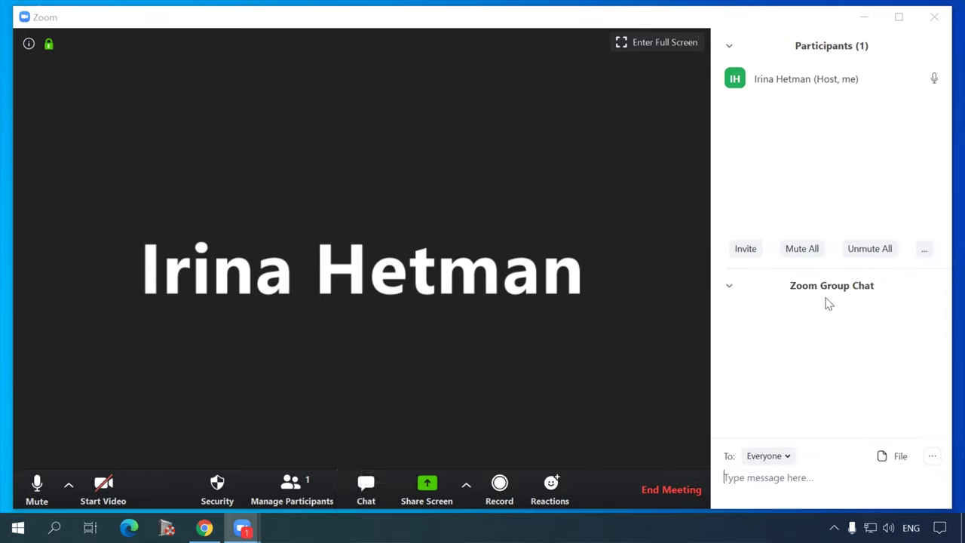
pyautogui.write('H')
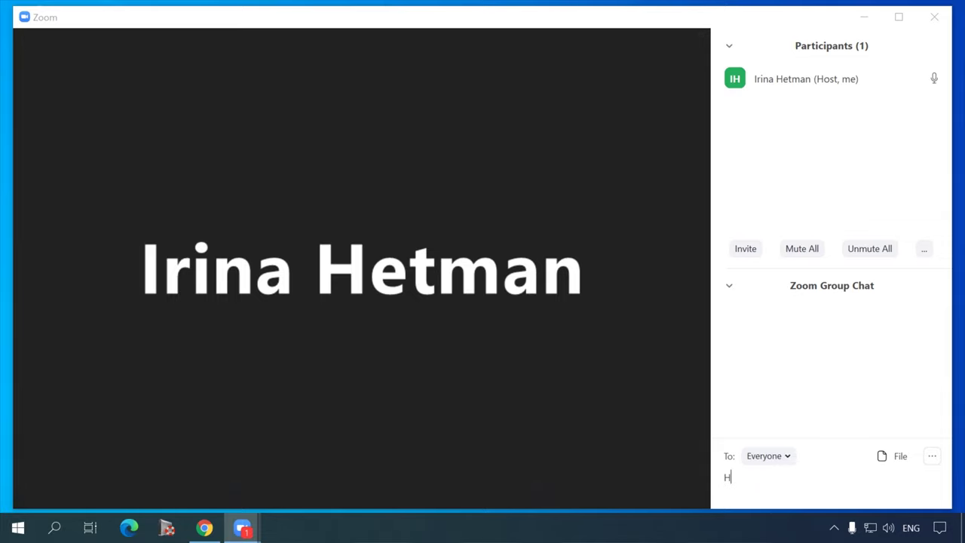
pyautogui.write('i !')
pyautogui.press('Return')
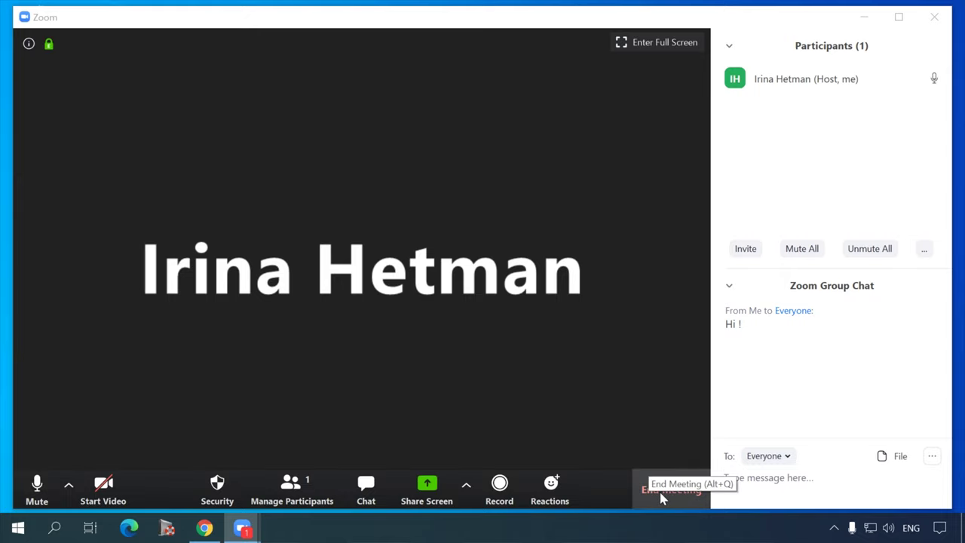
pyautogui.click(662, 490)
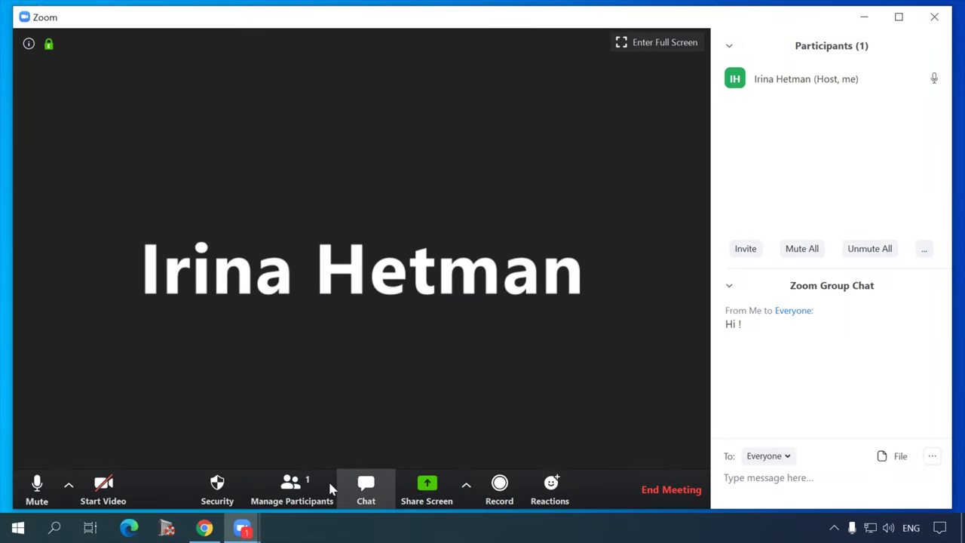
# Toggle the participants list, then open the Invite dialog on its Email tab
pyautogui.click(313, 494)
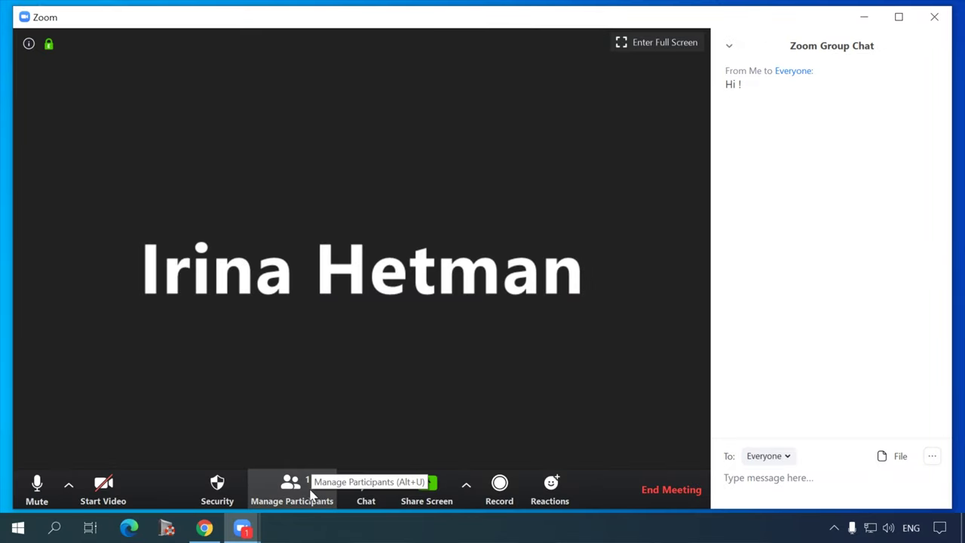
pyautogui.click(309, 496)
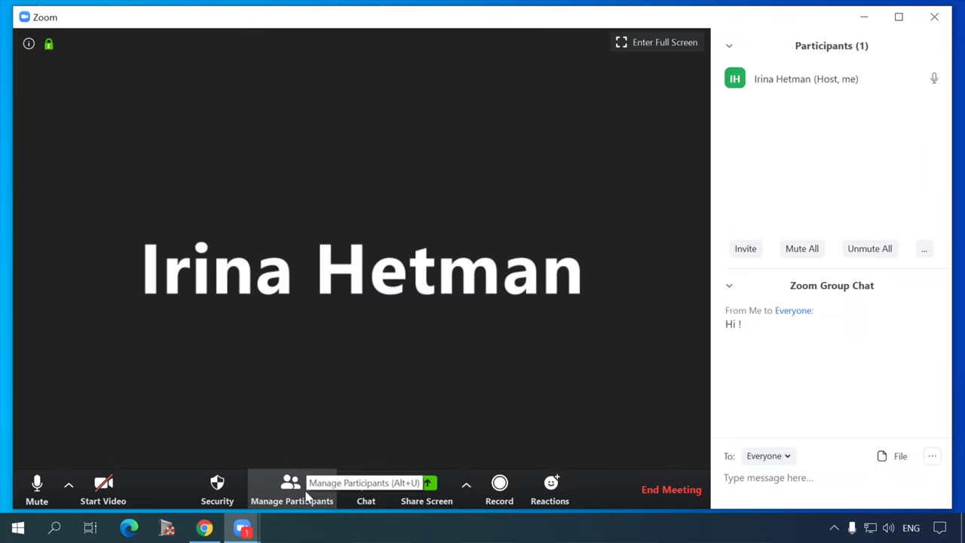
pyautogui.click(467, 485)
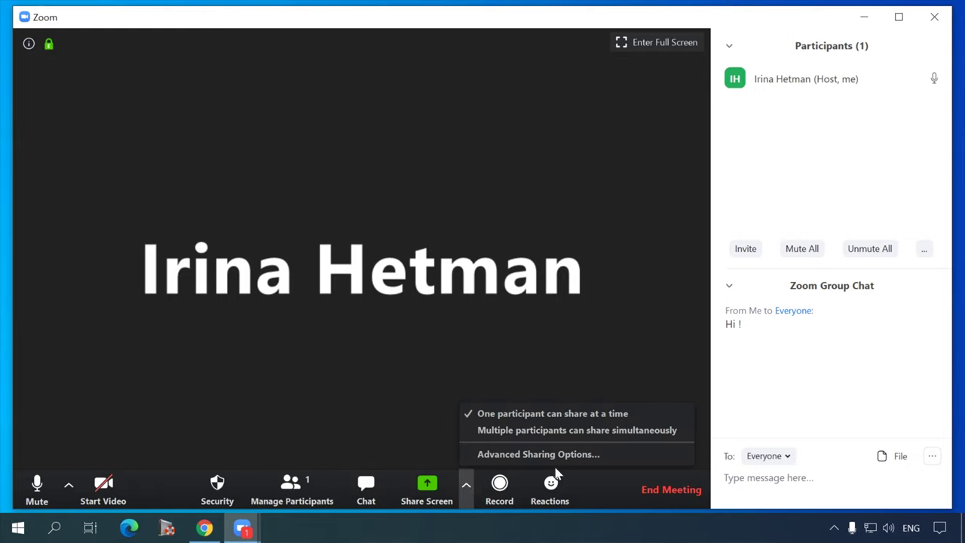
pyautogui.click(744, 248)
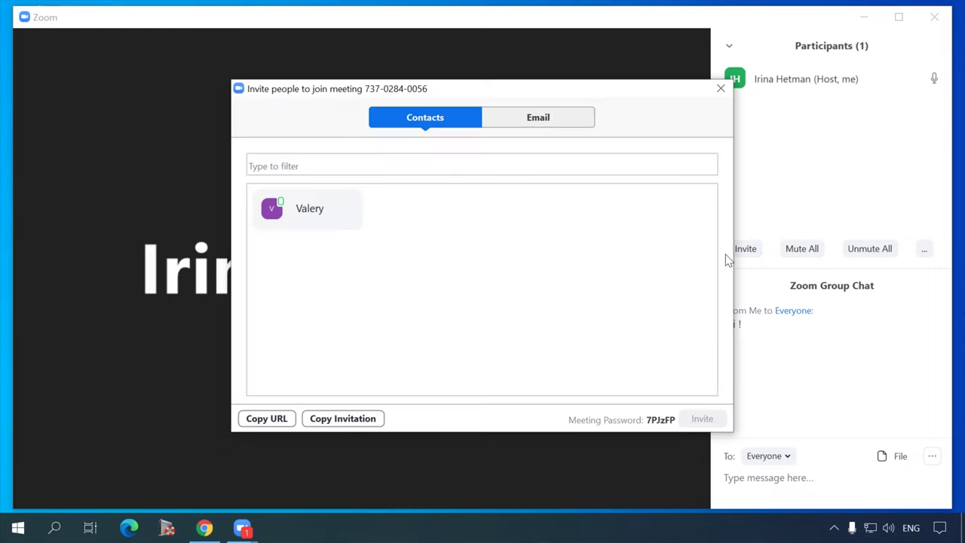
pyautogui.click(549, 121)
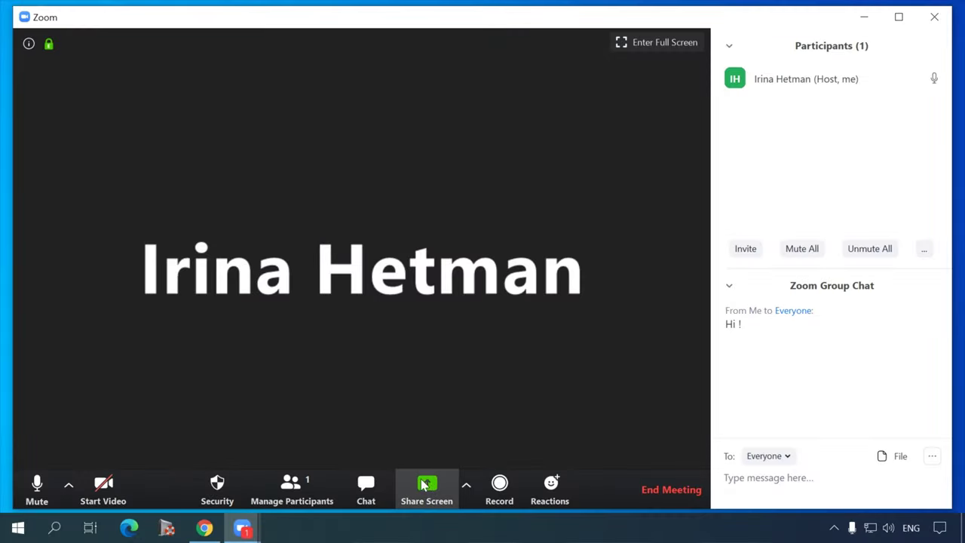
# Bring up the share choices: screen, whiteboard, iPhone/iPad, or the Chrome window
pyautogui.click(425, 487)
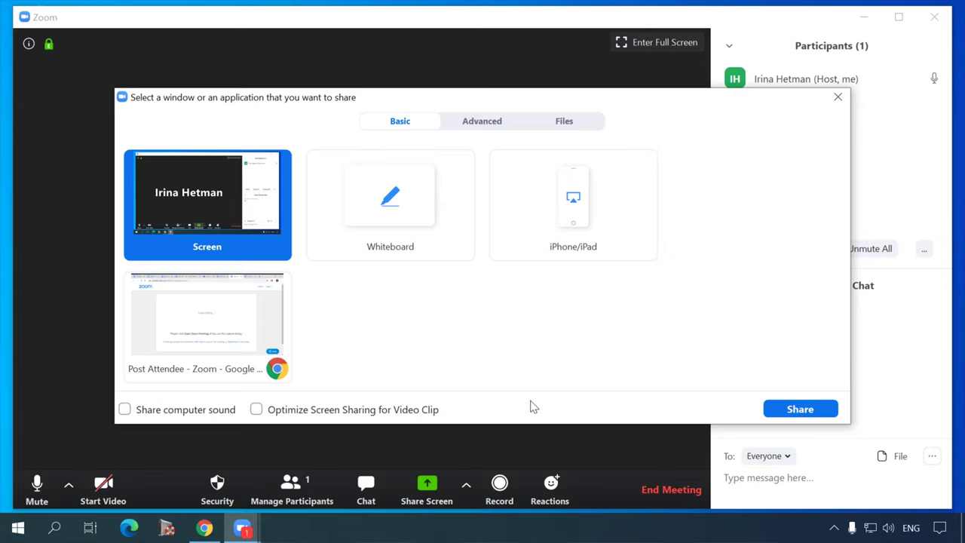
# Share the whole screen again, bring up annotation tools, and open the More menu
pyautogui.click(790, 411)
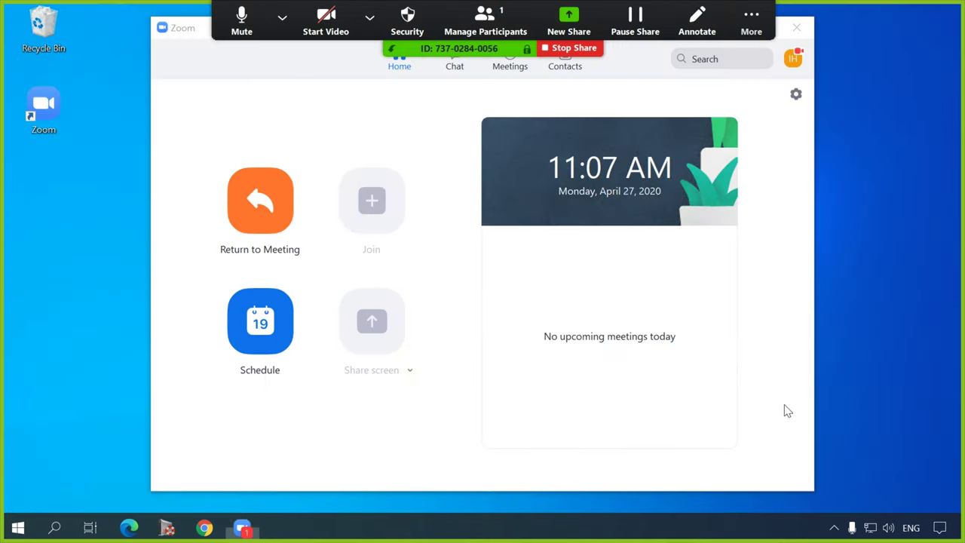
pyautogui.click(705, 28)
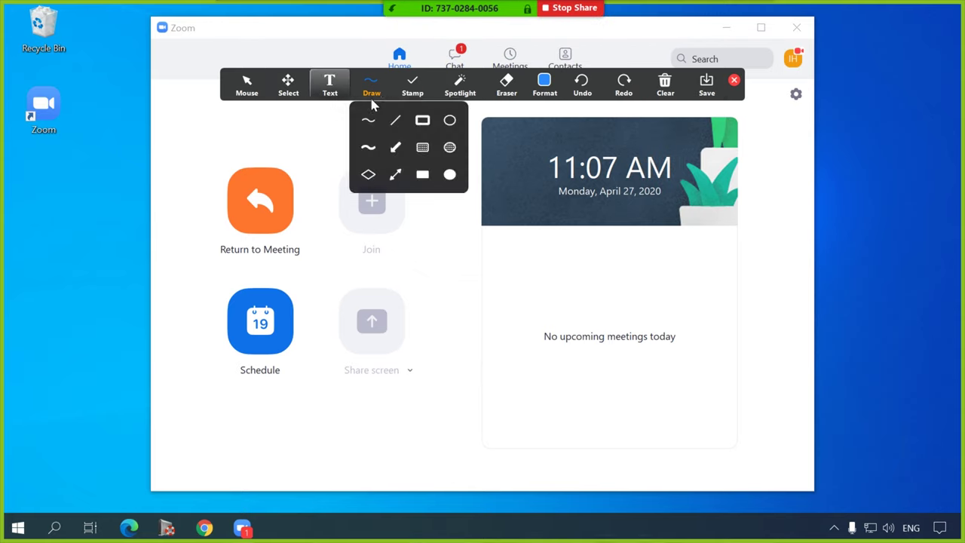
pyautogui.moveTo(623, 12)
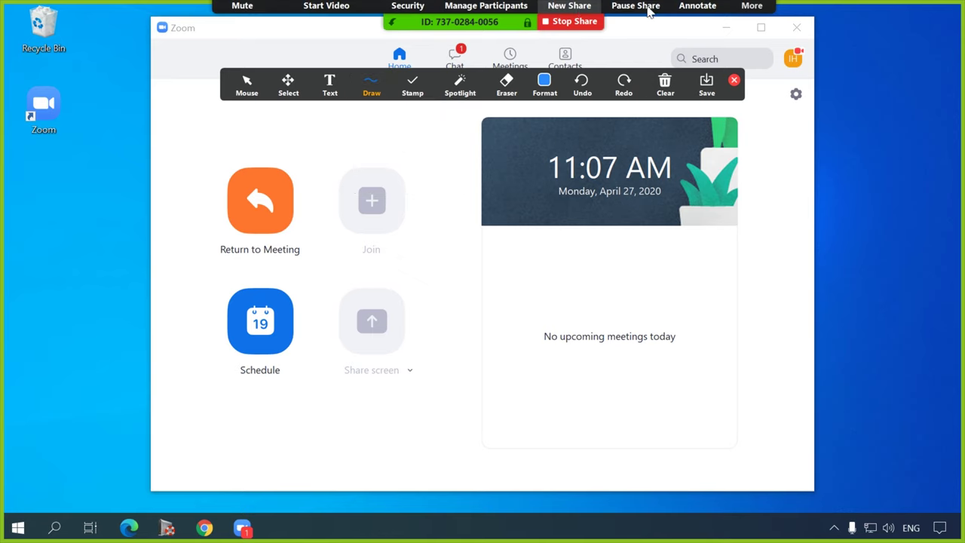
pyautogui.click(753, 19)
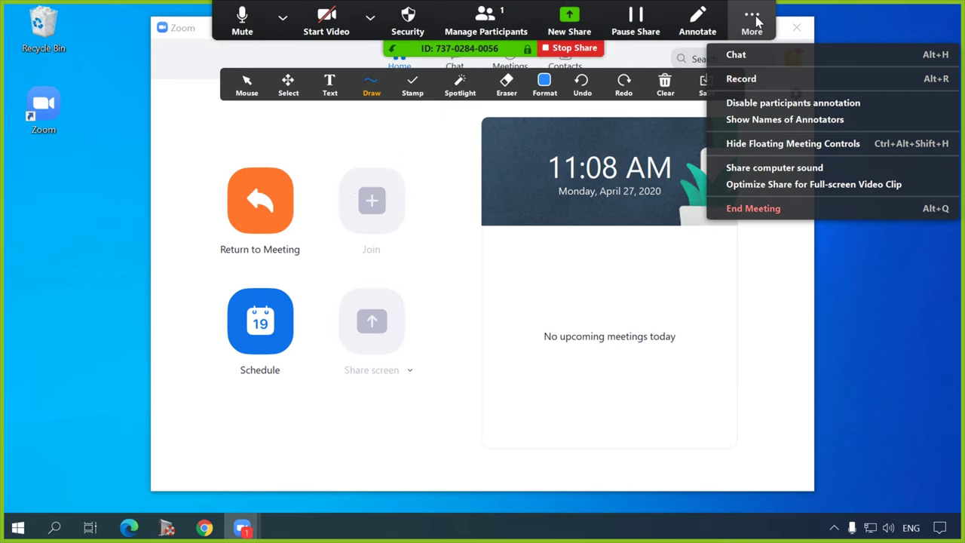